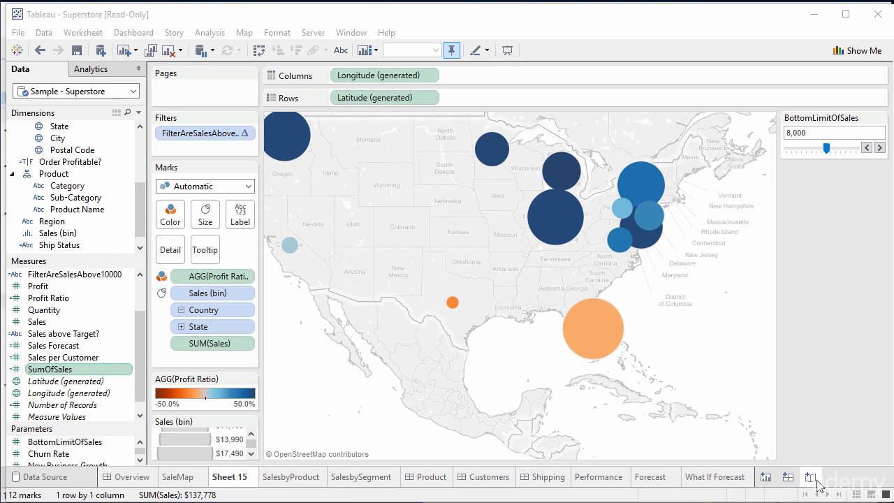
# Create a new worksheet and set its mark type to Text.
pyautogui.click(765, 478)
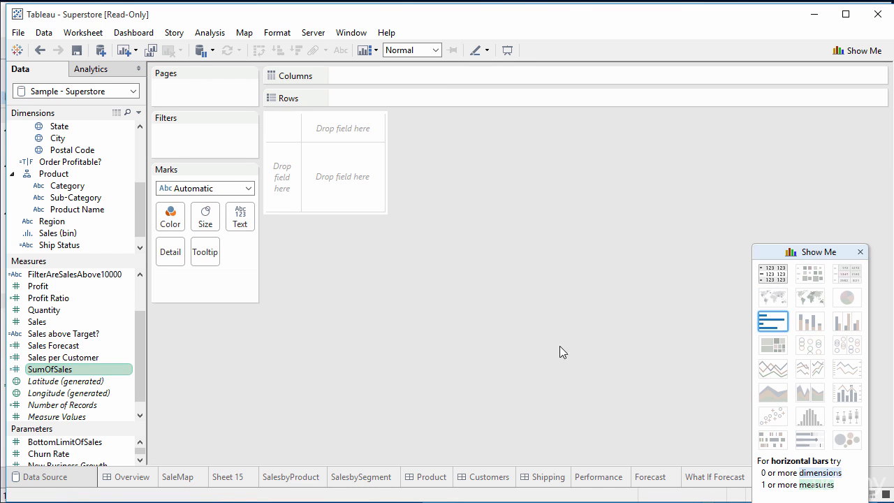
pyautogui.moveTo(138, 340); pyautogui.dragTo(144, 293)
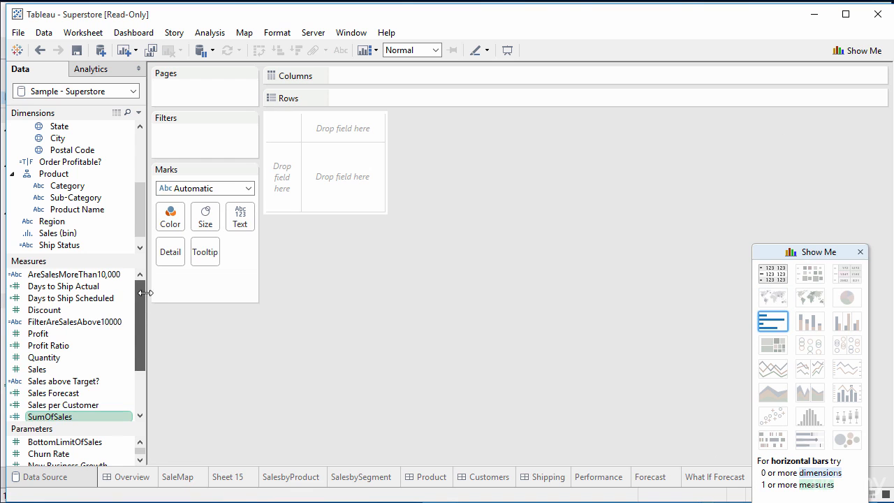
pyautogui.moveTo(139, 211); pyautogui.dragTo(140, 141)
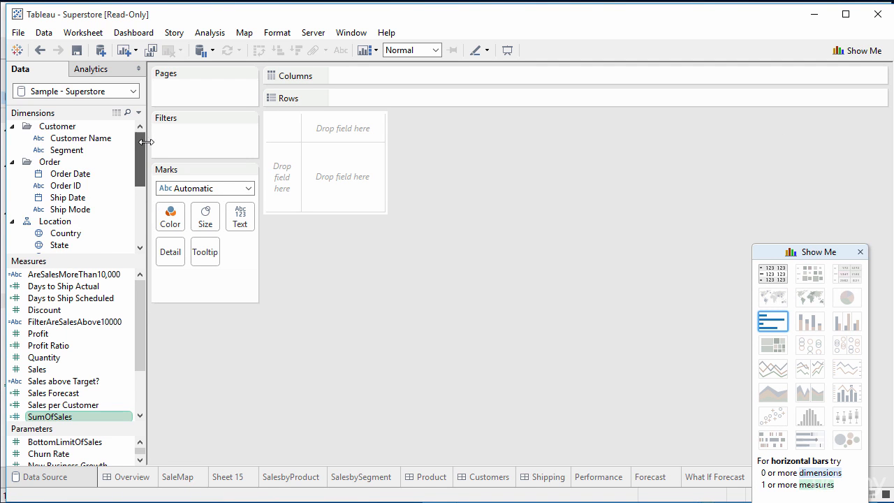
pyautogui.click(198, 188)
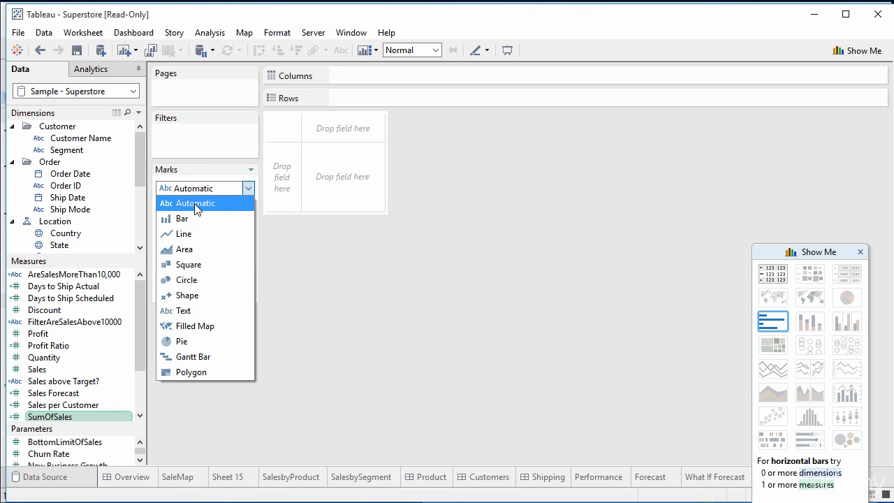
pyautogui.click(194, 310)
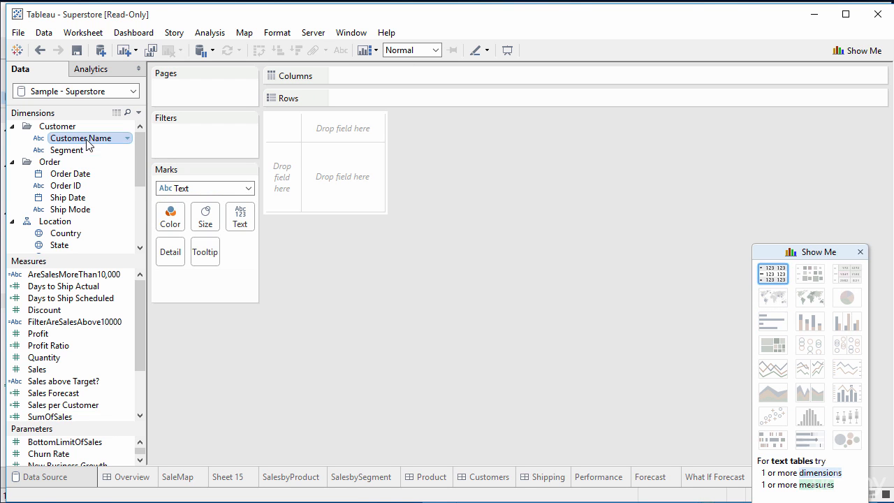
# Build a text table with Customer Name in the rows and the sum of Sales as the values.
pyautogui.moveTo(80, 138); pyautogui.dragTo(291, 165)
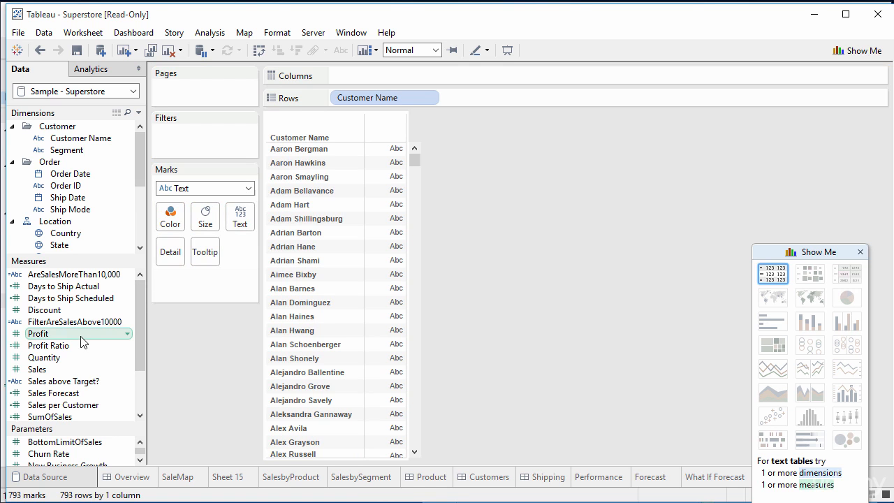
pyautogui.moveTo(78, 334)
pyautogui.mouseDown()
pyautogui.moveTo(133, 329)
pyautogui.moveTo(398, 176)
pyautogui.moveTo(103, 373)
pyautogui.moveTo(70, 337)
pyautogui.mouseUp()
pyautogui.moveTo(52, 370); pyautogui.dragTo(377, 220)
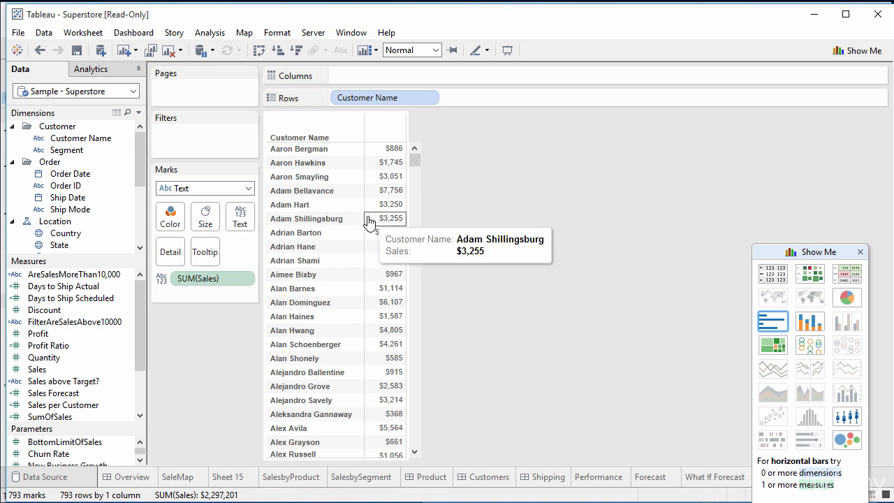
# Split the customer table into columns by Sales (bin).
pyautogui.scroll(-4, 139, 222)
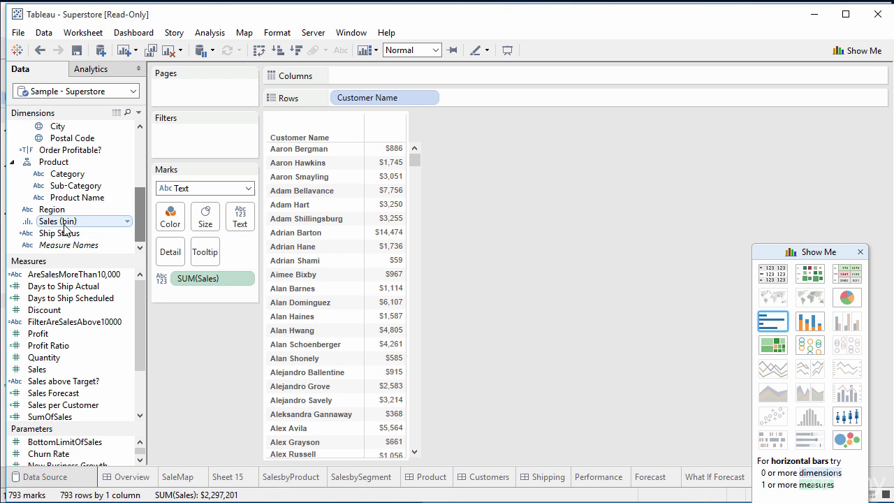
pyautogui.moveTo(65, 224); pyautogui.dragTo(374, 150)
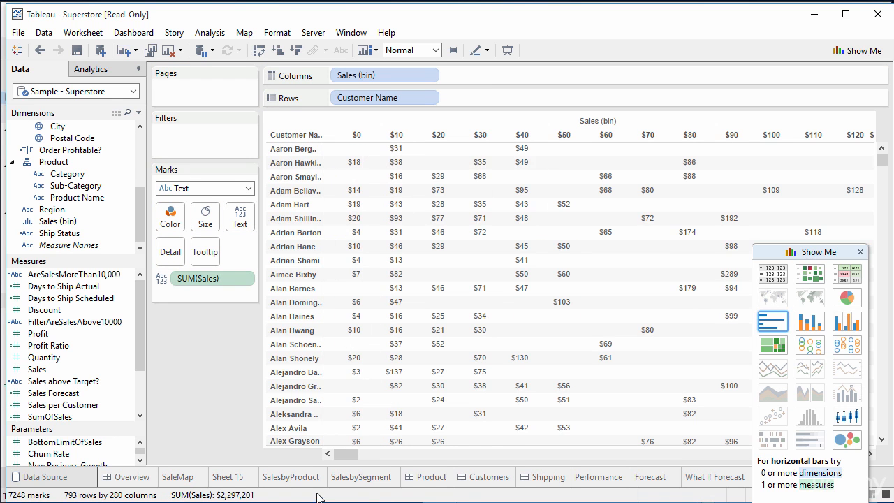
pyautogui.moveTo(346, 455); pyautogui.dragTo(377, 455)
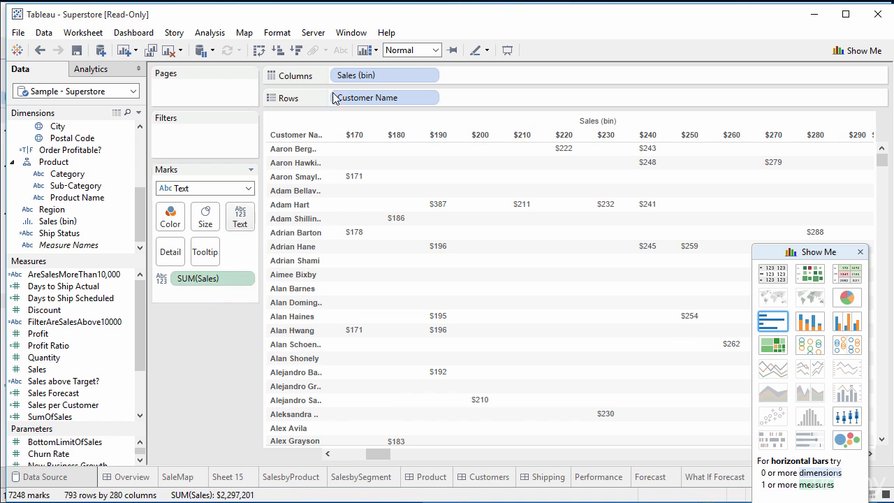
# Change the aggregation of the Sales values in the table to Count and review the counts per bin.
pyautogui.click(246, 279)
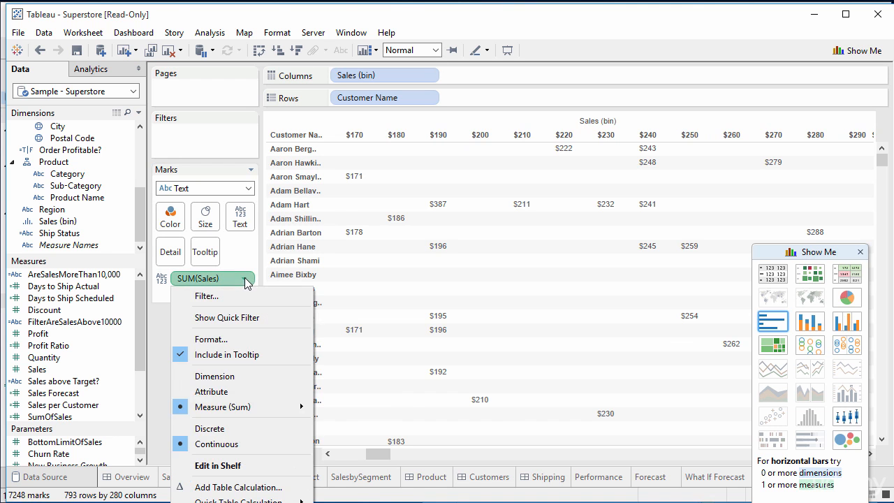
pyautogui.moveTo(299, 411)
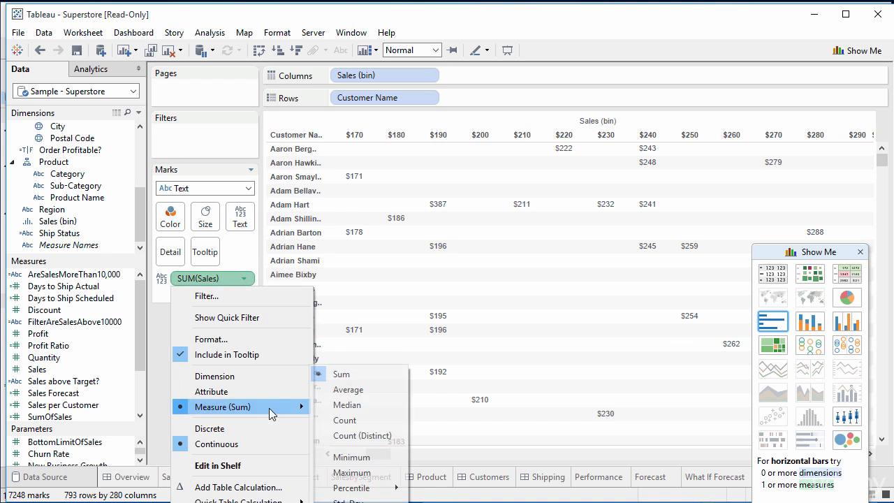
pyautogui.click(344, 420)
pyautogui.moveTo(384, 457); pyautogui.dragTo(348, 460)
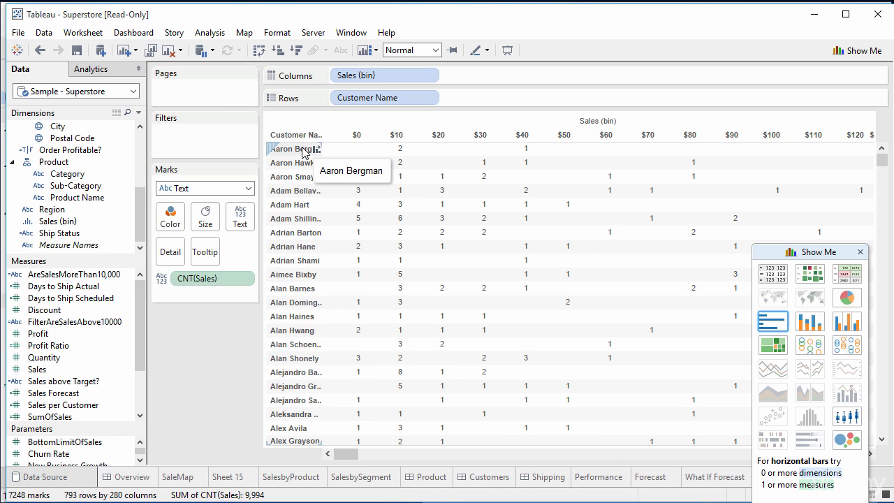
pyautogui.moveTo(395, 150)
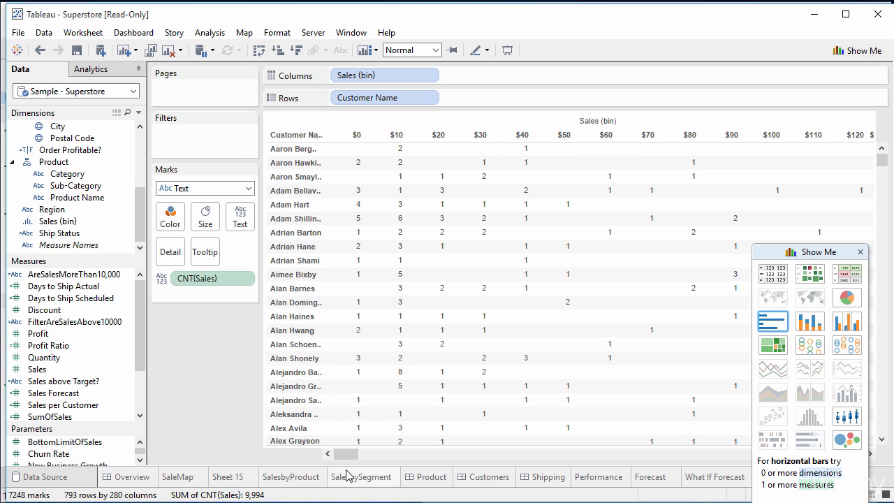
pyautogui.moveTo(346, 454); pyautogui.dragTo(261, 492)
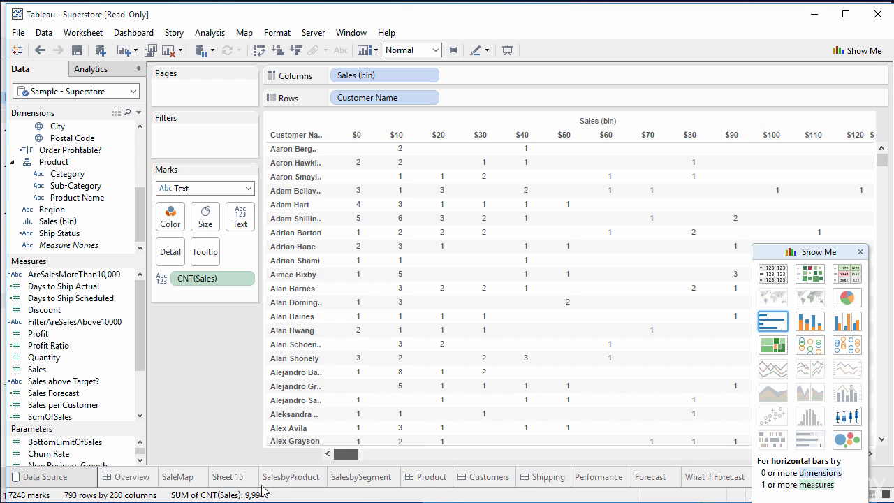
pyautogui.moveTo(257, 491)
# Add the sum of Sales to the marks as an extra detail alongside the count and check a cell's tooltip.
pyautogui.moveTo(42, 369); pyautogui.dragTo(190, 274)
pyautogui.moveTo(377, 176)
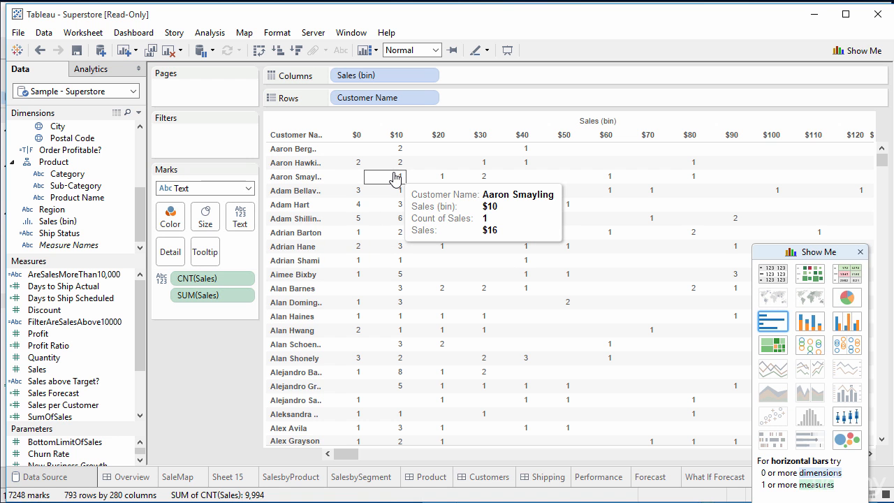
pyautogui.moveTo(883, 161); pyautogui.dragTo(882, 213)
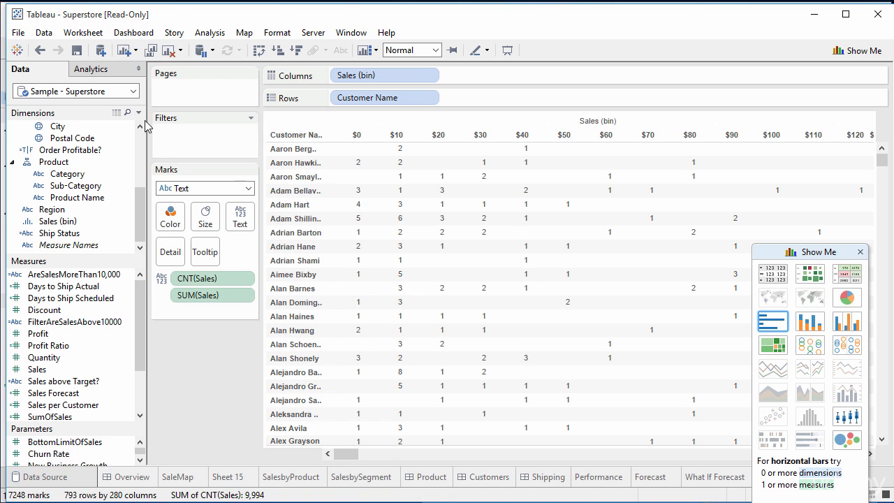
# Add column grand totals to the table and inspect the Grand Total row for the sales bins.
pyautogui.click(91, 70)
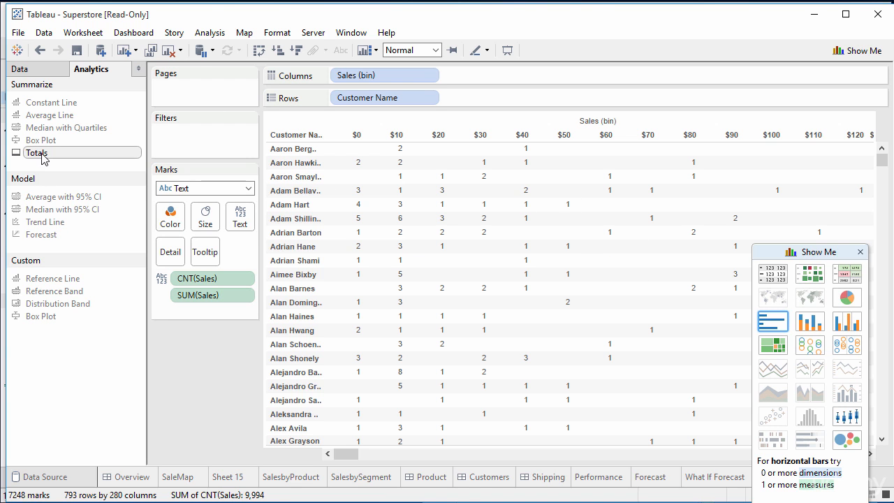
pyautogui.moveTo(40, 156); pyautogui.dragTo(458, 155)
pyautogui.moveTo(889, 165); pyautogui.dragTo(882, 426)
pyautogui.moveTo(385, 445)
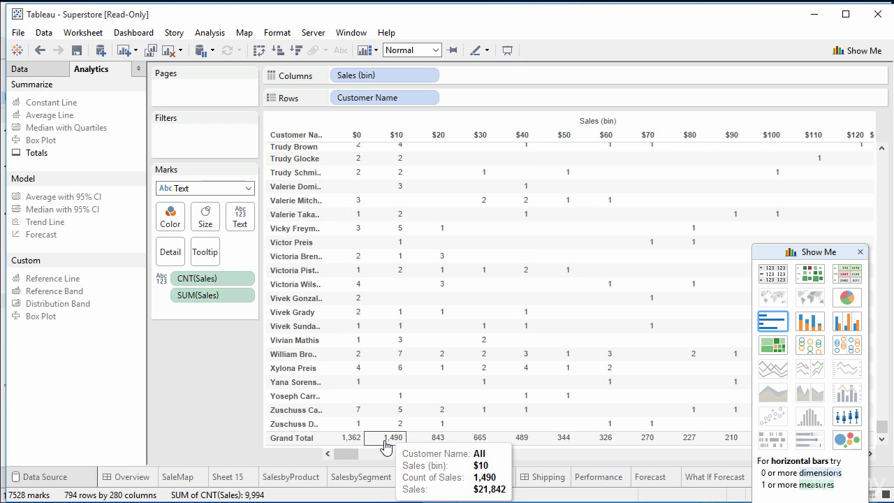
# Add row grand totals to the table and inspect the Grand Total column for the customers.
pyautogui.moveTo(35, 153); pyautogui.dragTo(521, 154)
pyautogui.moveTo(349, 453); pyautogui.dragTo(879, 453)
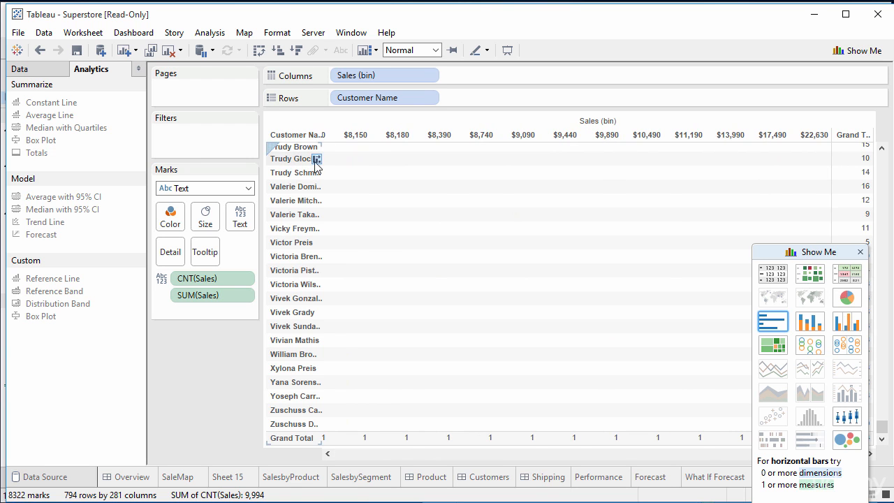
pyautogui.moveTo(853, 162)
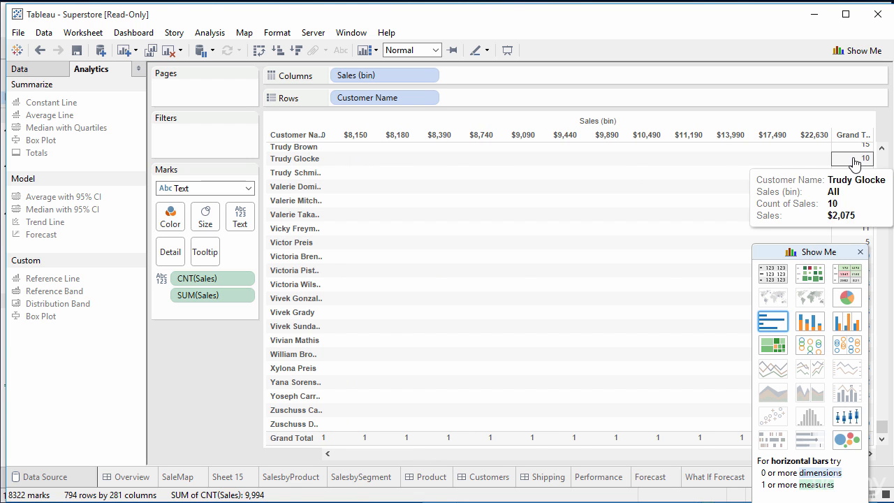
pyautogui.click(401, 457)
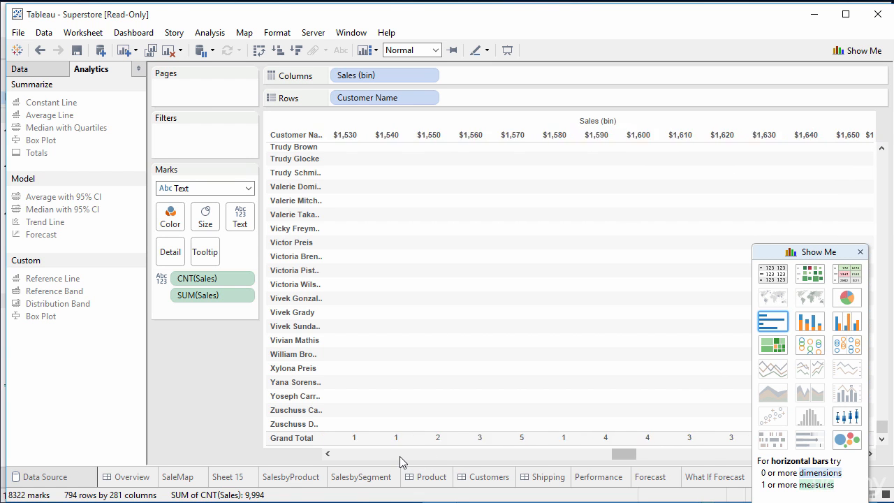
pyautogui.moveTo(400, 456); pyautogui.dragTo(339, 458)
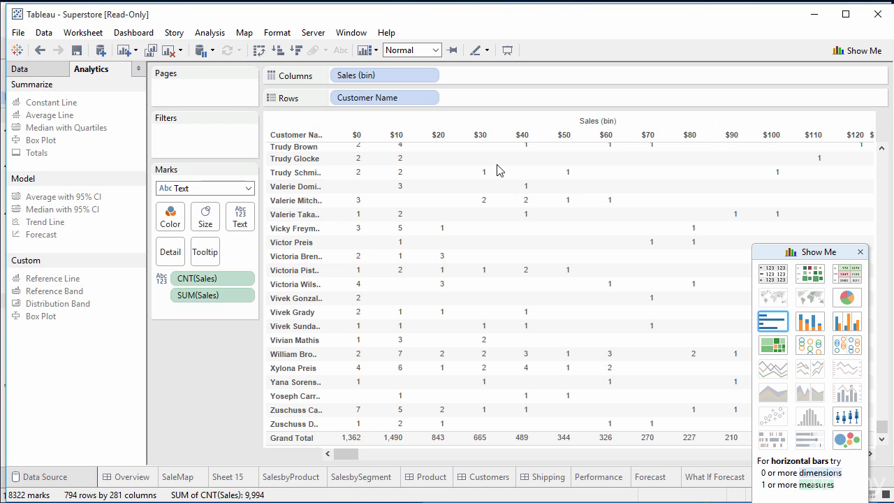
# Convert the table to a horizontal bar chart and inspect the first customer's bar in the $0 bin.
pyautogui.click(772, 321)
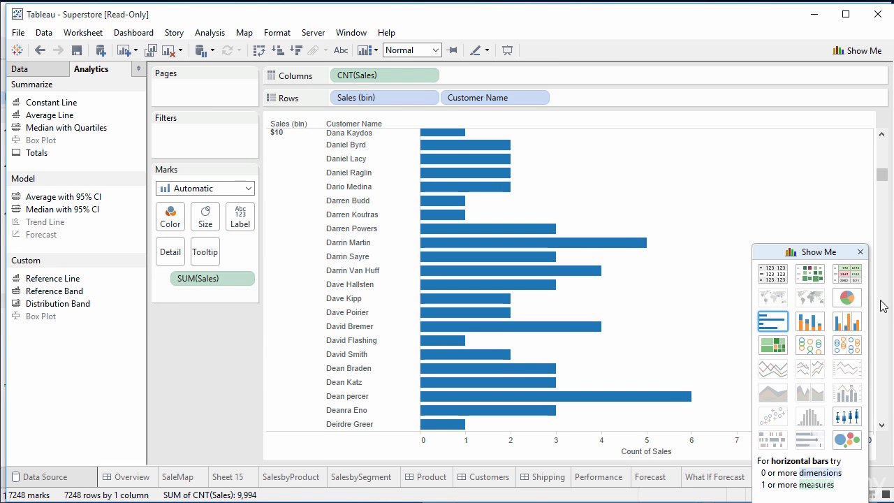
pyautogui.moveTo(882, 178); pyautogui.dragTo(881, 129)
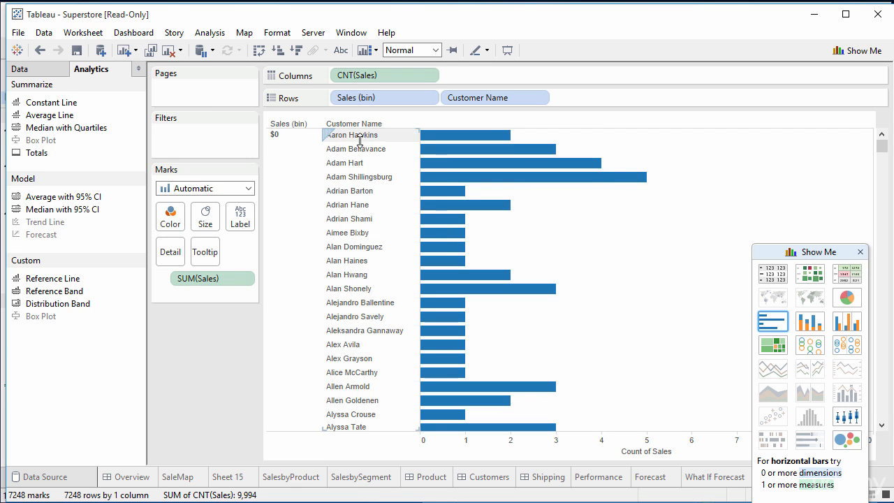
pyautogui.moveTo(433, 141)
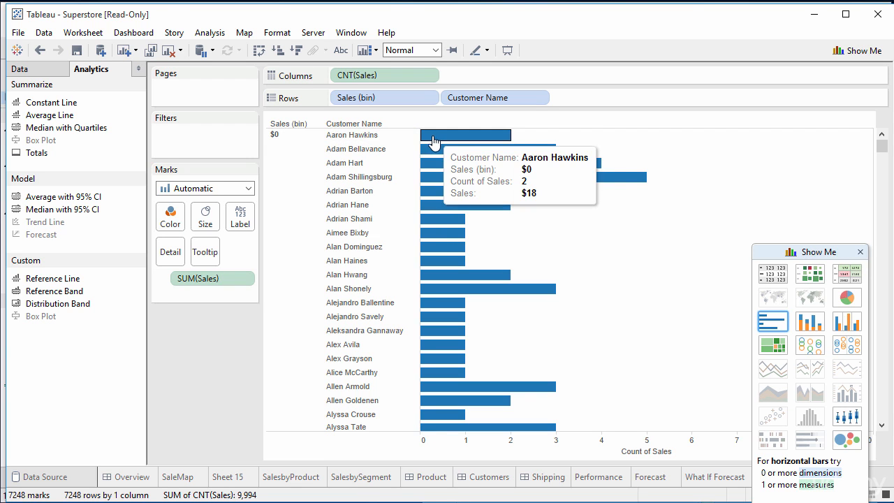
# Change the chart to stacked bars per customer and inspect the individual Sales (bin) segments.
pyautogui.click(809, 324)
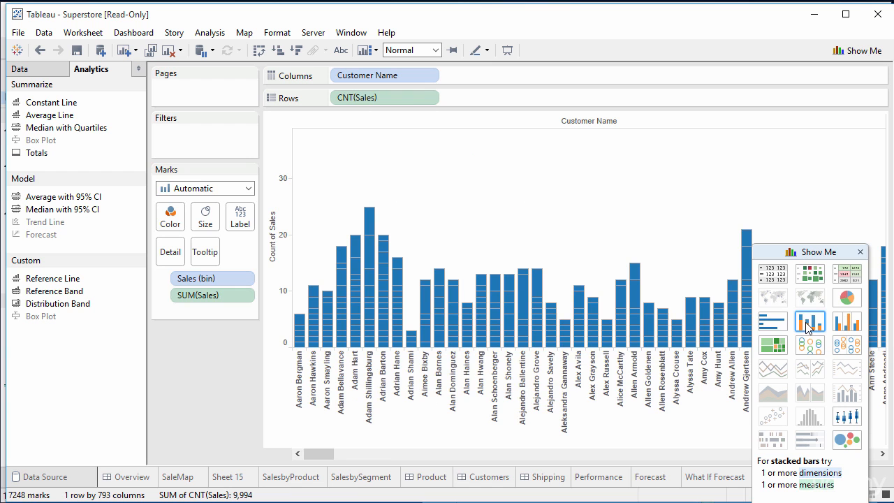
pyautogui.moveTo(368, 318)
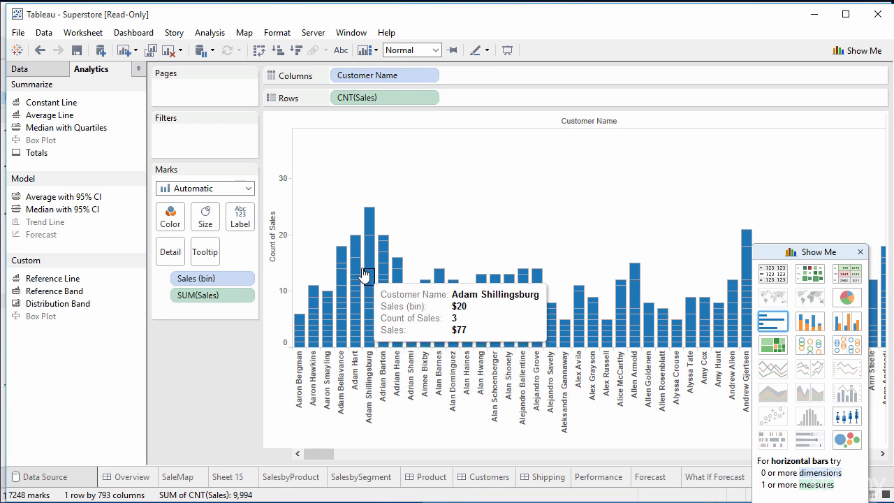
pyautogui.moveTo(328, 323)
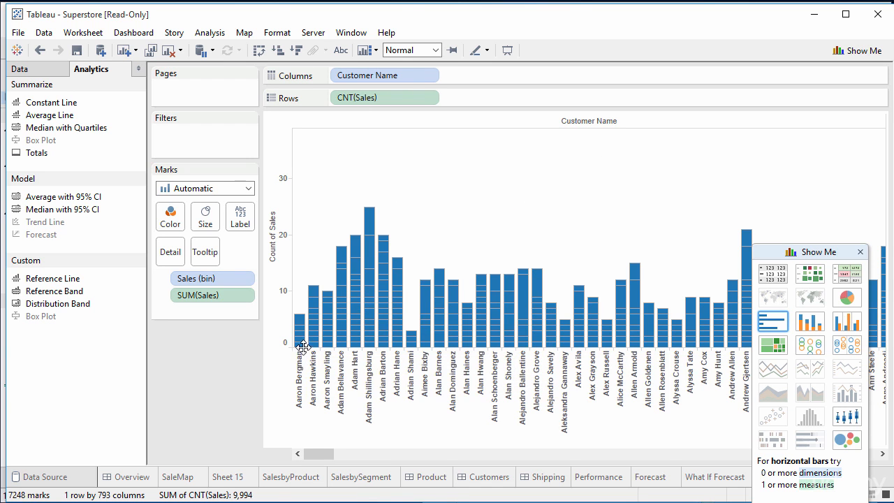
pyautogui.moveTo(300, 346)
pyautogui.moveTo(298, 320)
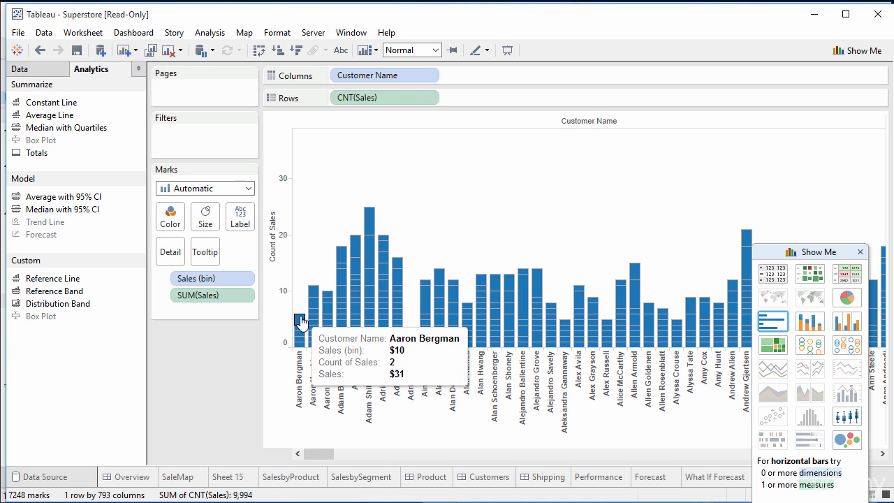
# Color the stacked bars by Sales (bin) and review the color legend and the bars across the customers.
pyautogui.click(50, 70)
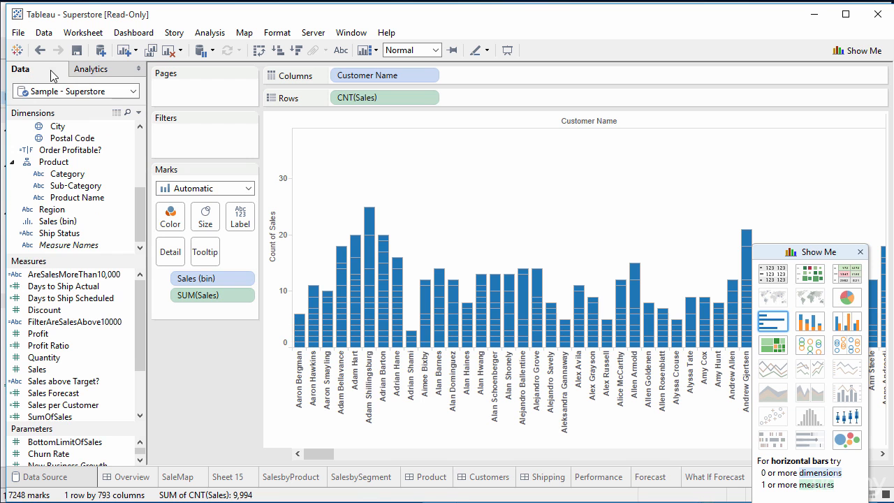
pyautogui.moveTo(48, 225); pyautogui.dragTo(173, 225)
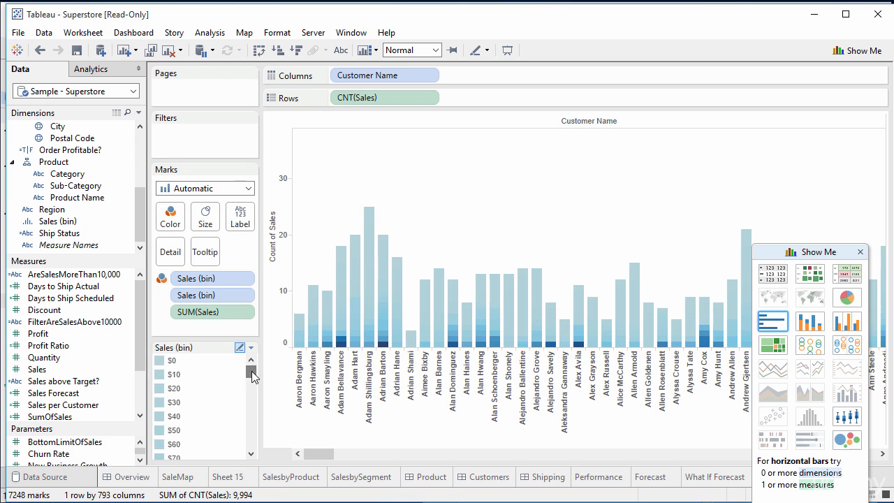
pyautogui.moveTo(250, 368); pyautogui.dragTo(255, 445)
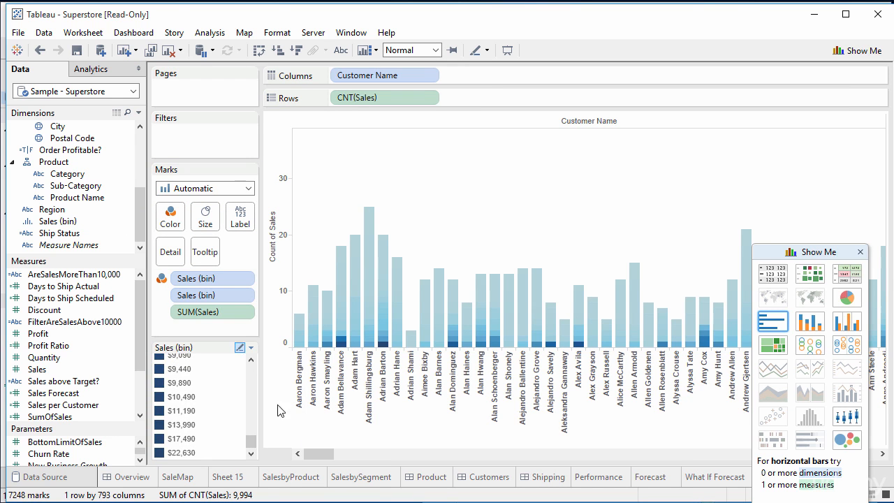
pyautogui.moveTo(342, 346)
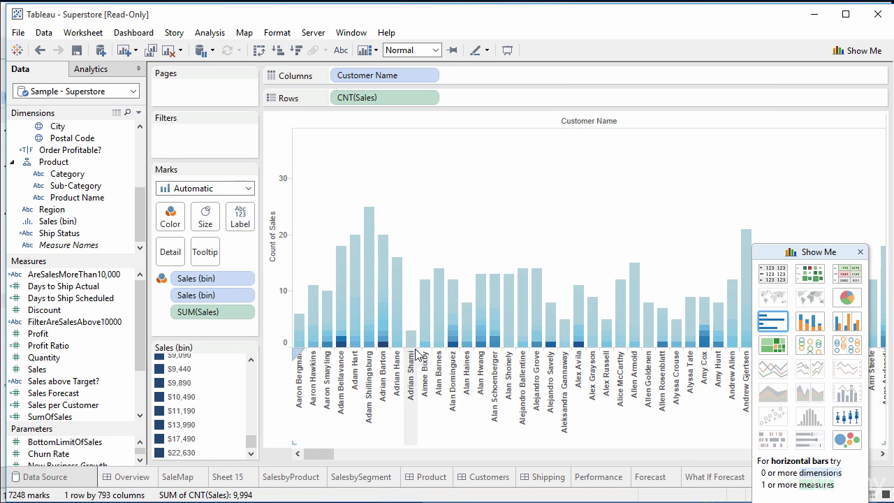
pyautogui.moveTo(319, 454); pyautogui.dragTo(752, 474)
pyautogui.moveTo(854, 466); pyautogui.dragTo(158, 484)
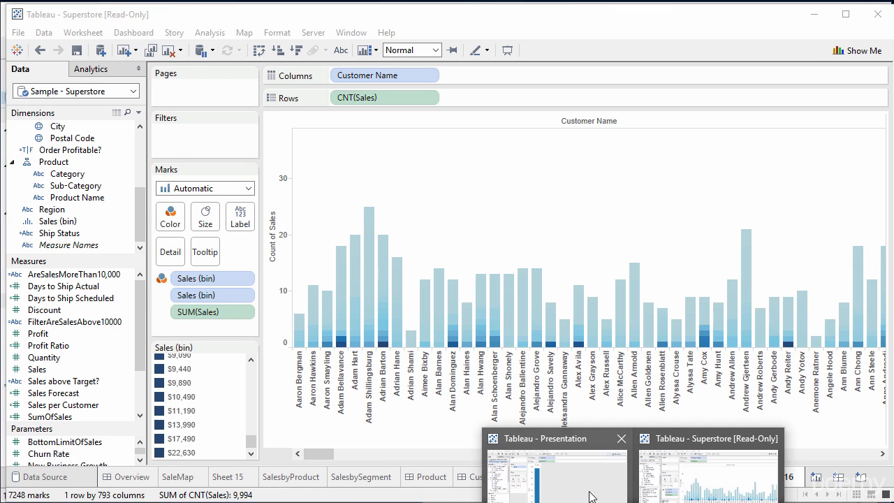
# Switch to the Presentation workbook and show its Line worksheet.
pyautogui.click(573, 484)
pyautogui.click(207, 482)
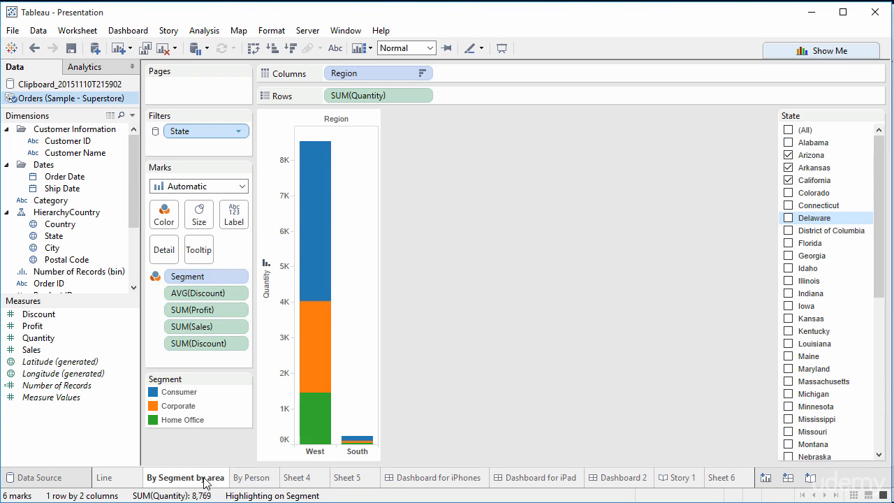
pyautogui.click(97, 482)
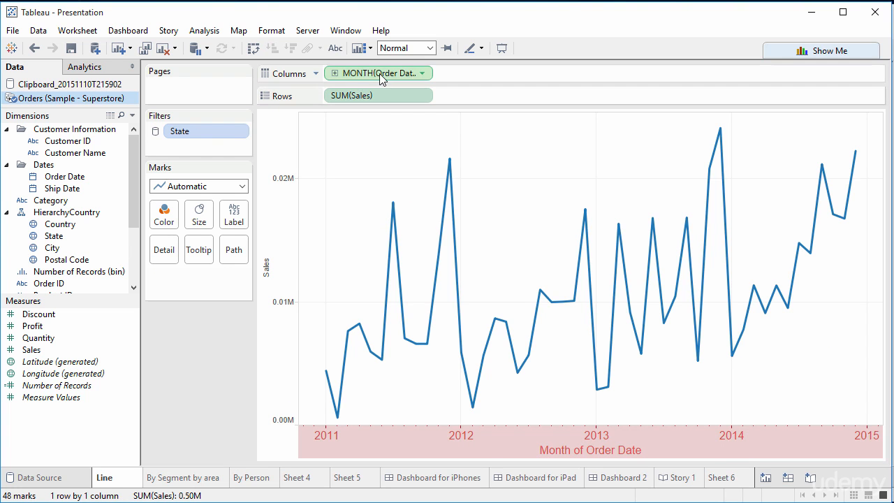
# Replace the continuous month field on Columns with Order Date, drilled down from year to quarter and month.
pyautogui.moveTo(356, 77); pyautogui.dragTo(76, 236)
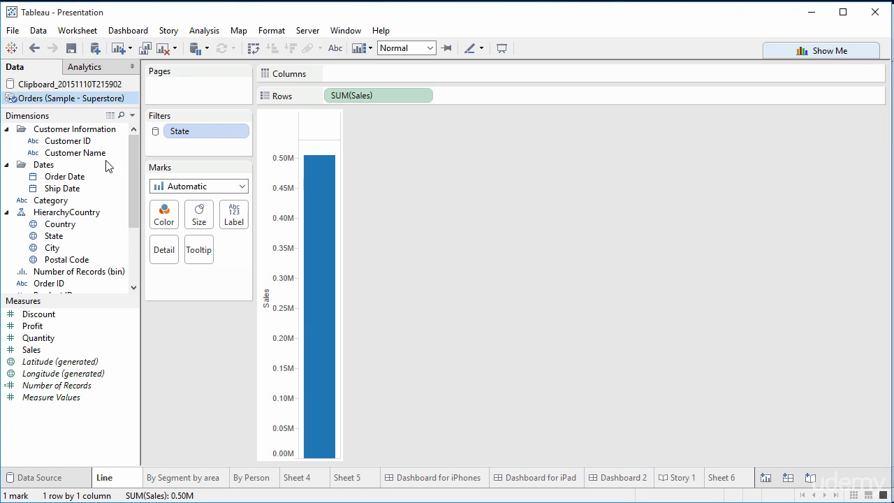
pyautogui.moveTo(61, 180); pyautogui.dragTo(338, 77)
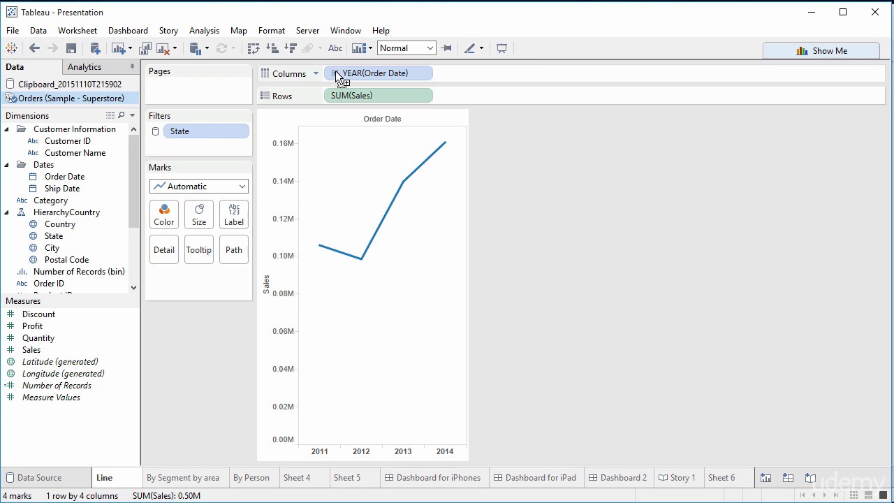
pyautogui.click(336, 76)
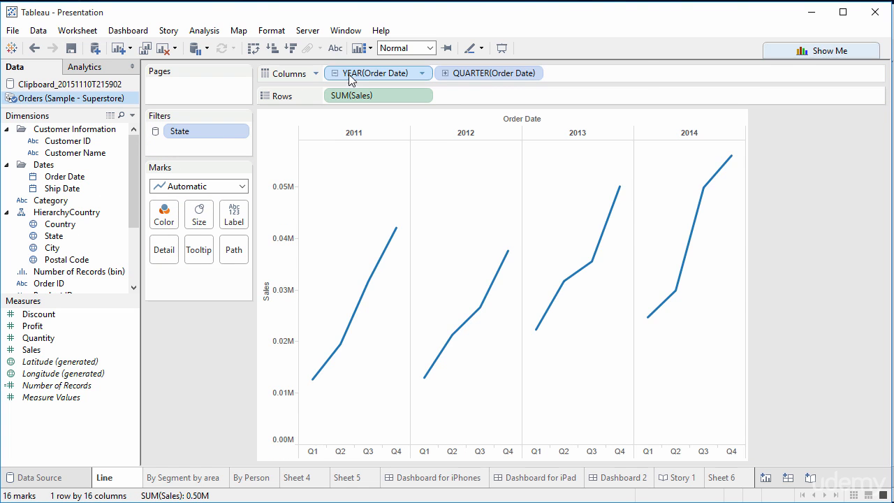
pyautogui.click(446, 73)
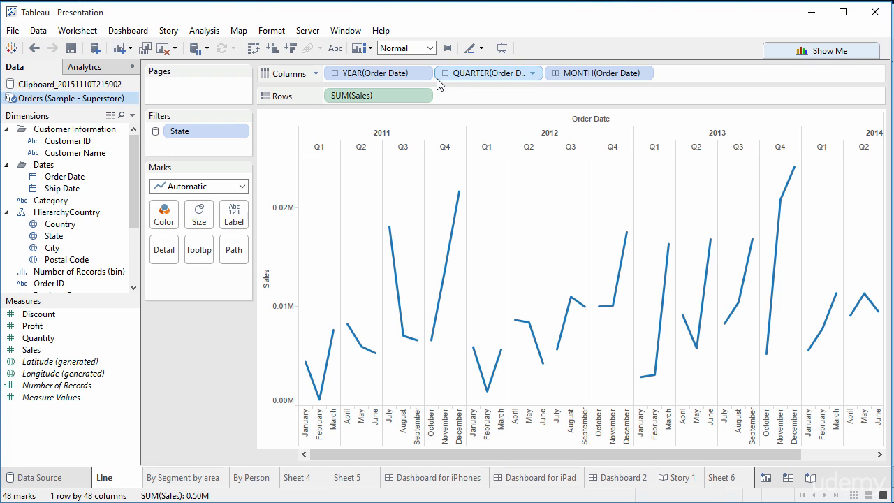
pyautogui.click(418, 73)
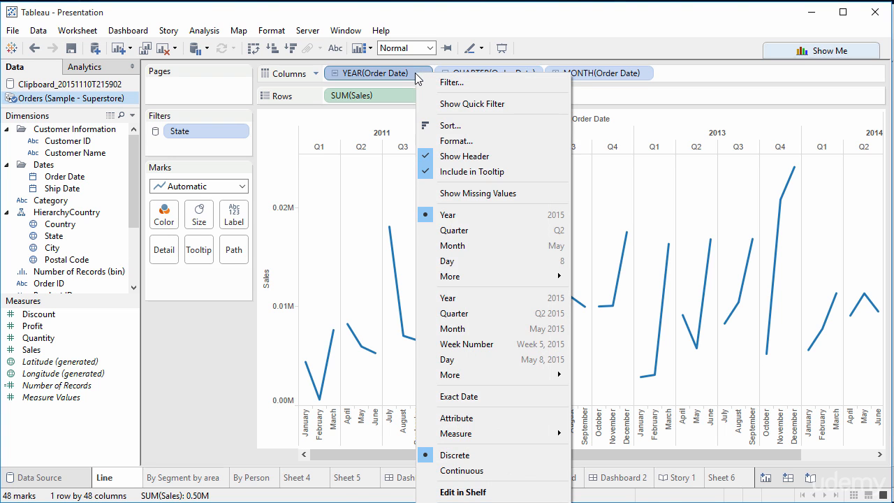
pyautogui.click(423, 74)
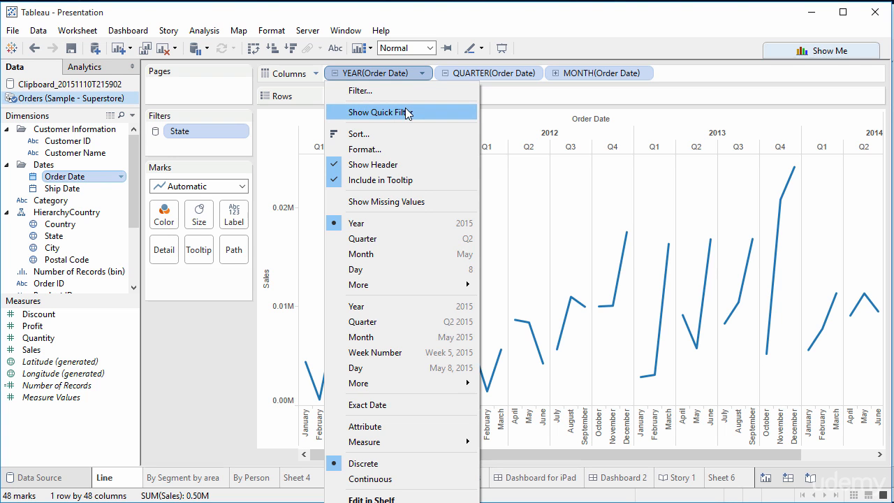
pyautogui.click(509, 28)
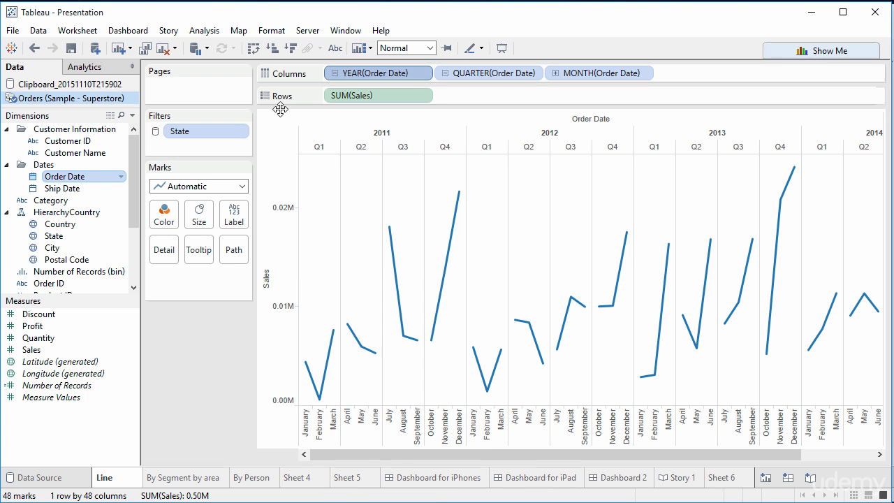
# Set the default fiscal year start of the Order Date dimension to April.
pyautogui.click(122, 177)
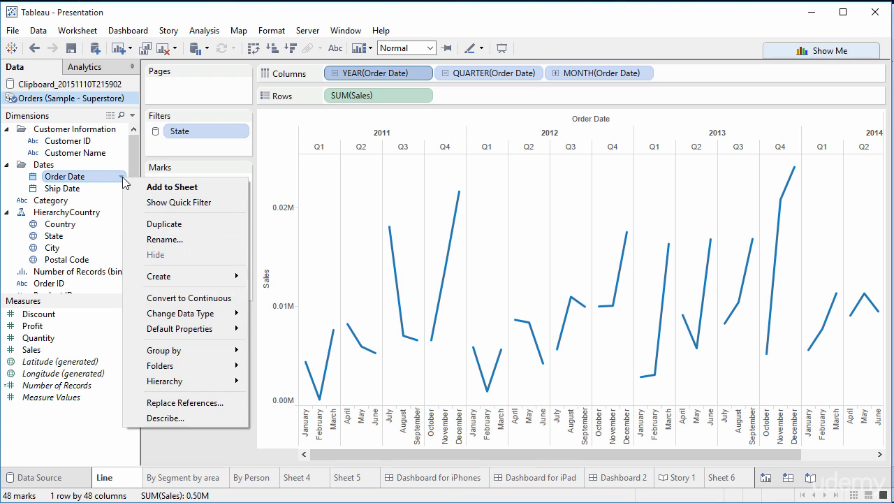
pyautogui.moveTo(208, 334)
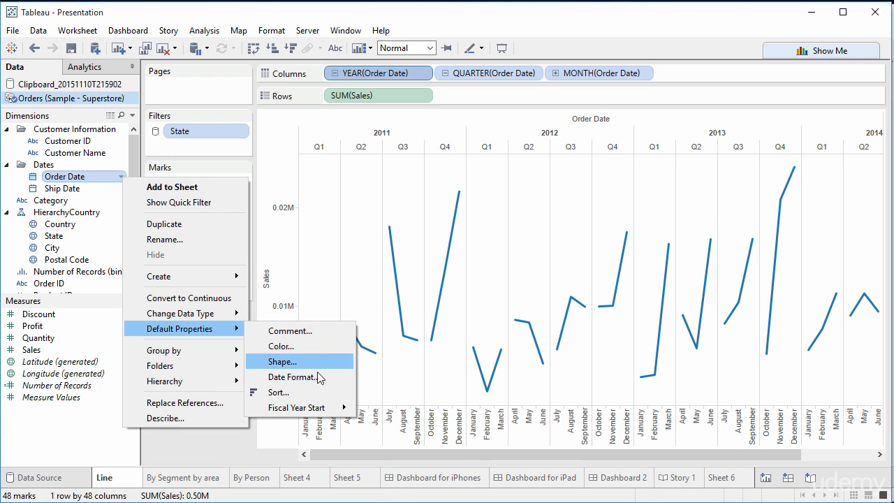
pyautogui.moveTo(306, 409)
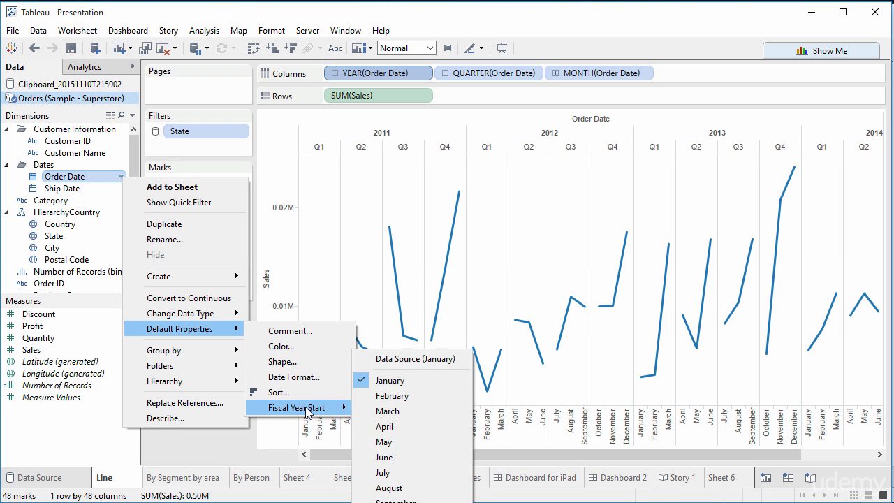
pyautogui.click(384, 426)
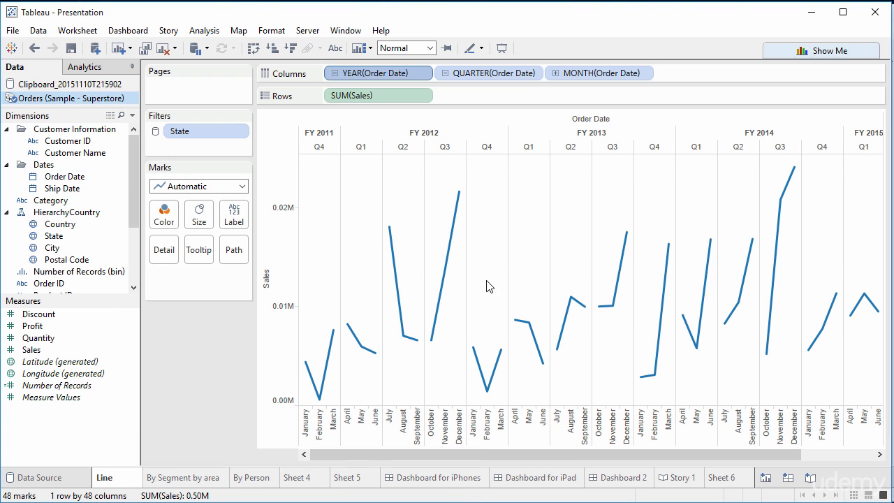
# Remove the year, quarter and month Order Date fields from Columns.
pyautogui.press('Delete')
pyautogui.click(374, 73)
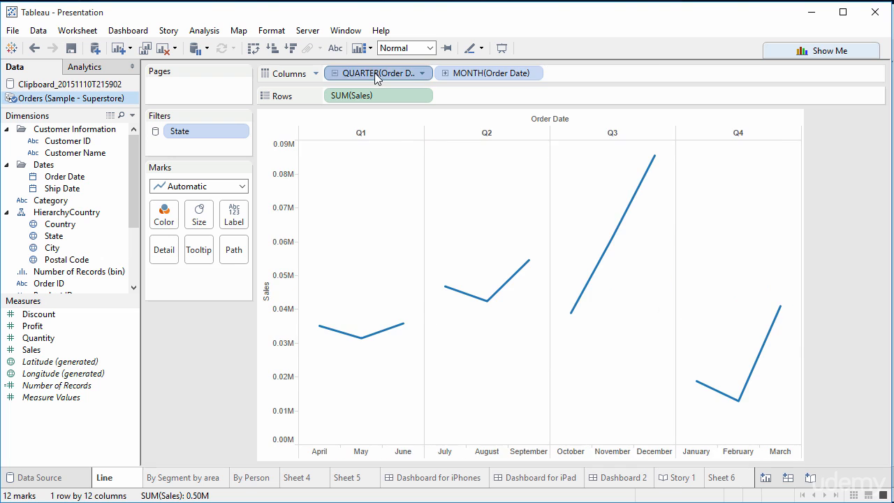
pyautogui.press('Delete')
pyautogui.click(376, 73)
pyautogui.press('Delete')
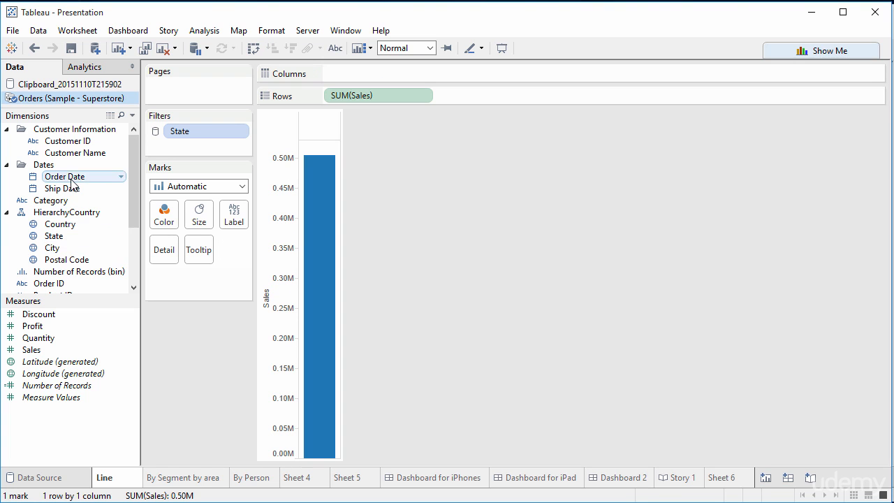
# Place Order Date on Columns again and expand it through fiscal quarters to months.
pyautogui.moveTo(70, 177); pyautogui.dragTo(356, 77)
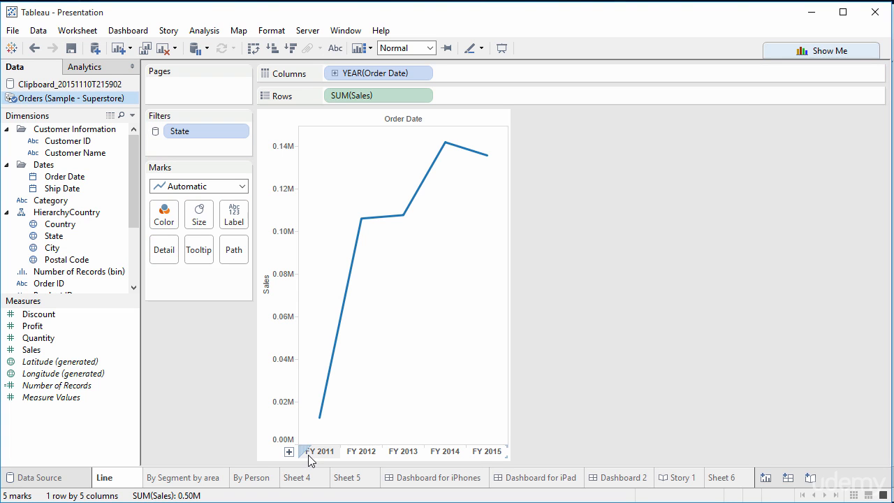
pyautogui.click(289, 452)
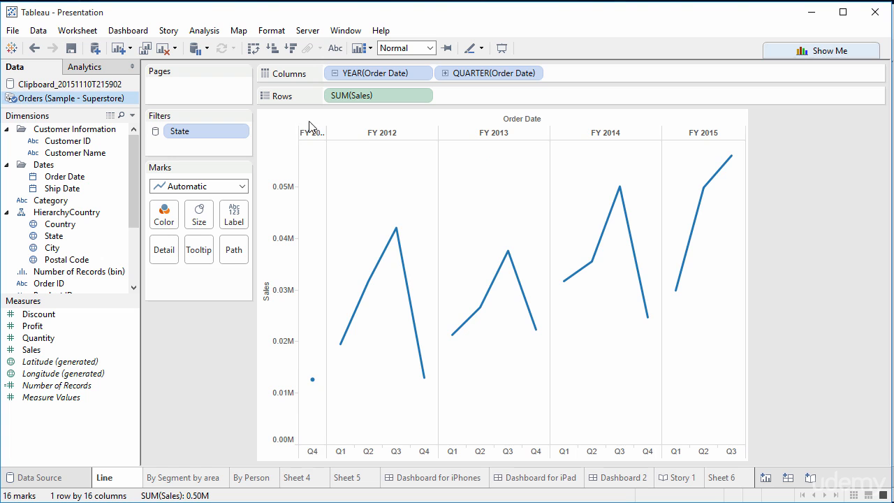
pyautogui.click(288, 452)
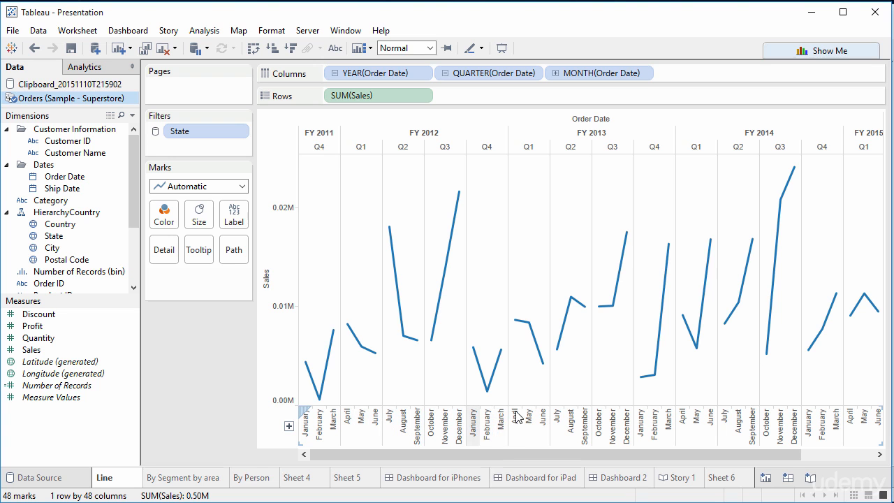
pyautogui.hotkey('ctrl', 'z')
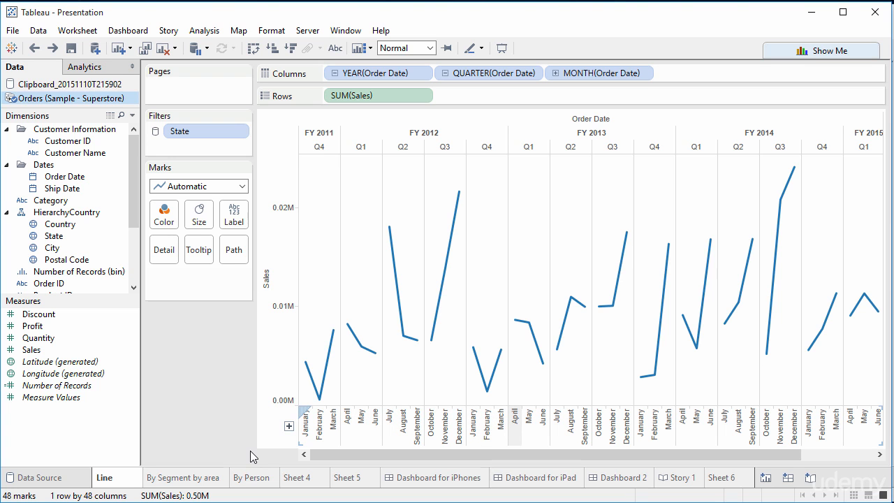
# Add a constant line to the sales chart with the value 10000.
pyautogui.click(83, 68)
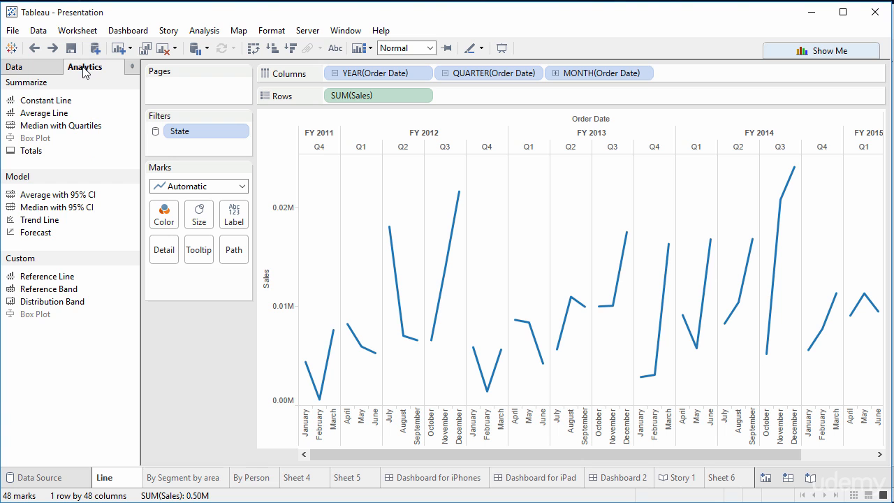
pyautogui.moveTo(46, 100); pyautogui.dragTo(375, 145)
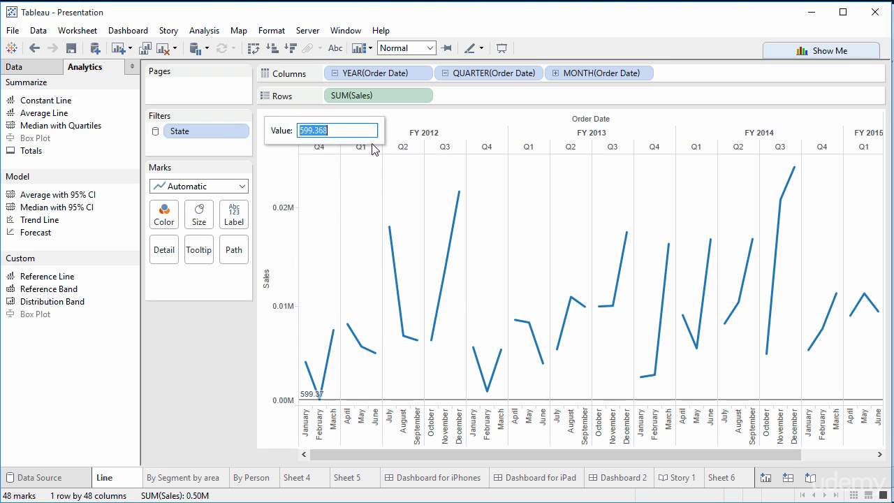
pyautogui.write('10000')
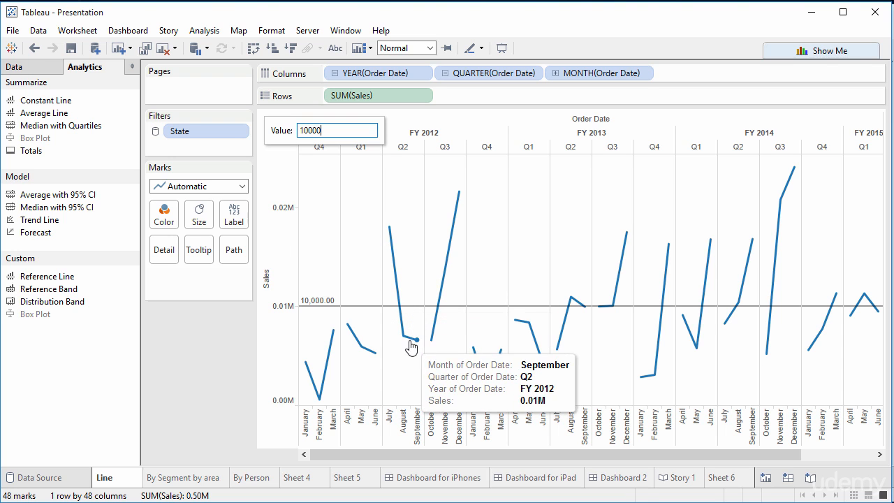
# Add an average line and a median with quartiles across the whole sales chart.
pyautogui.click(45, 116)
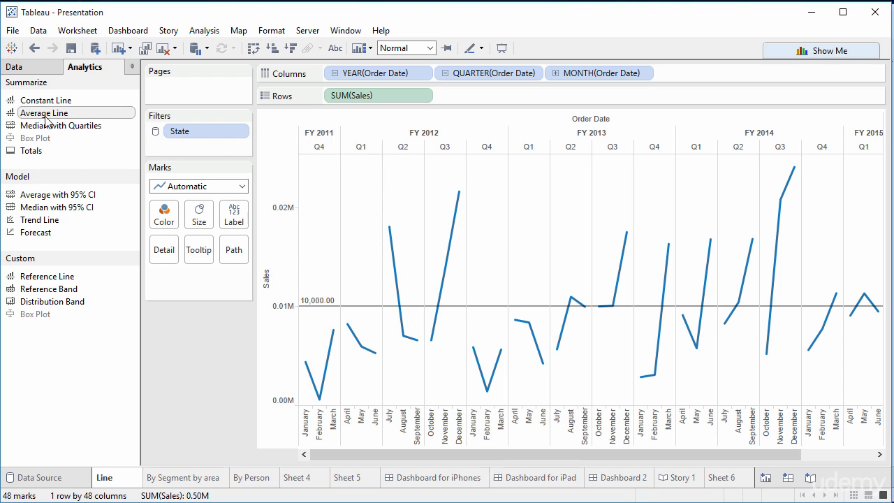
pyautogui.moveTo(45, 117); pyautogui.dragTo(384, 145)
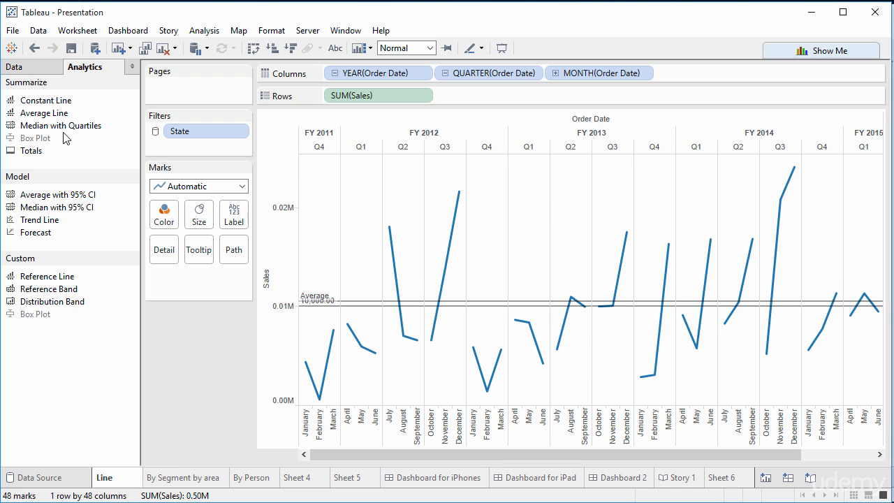
pyautogui.moveTo(62, 130); pyautogui.dragTo(416, 141)
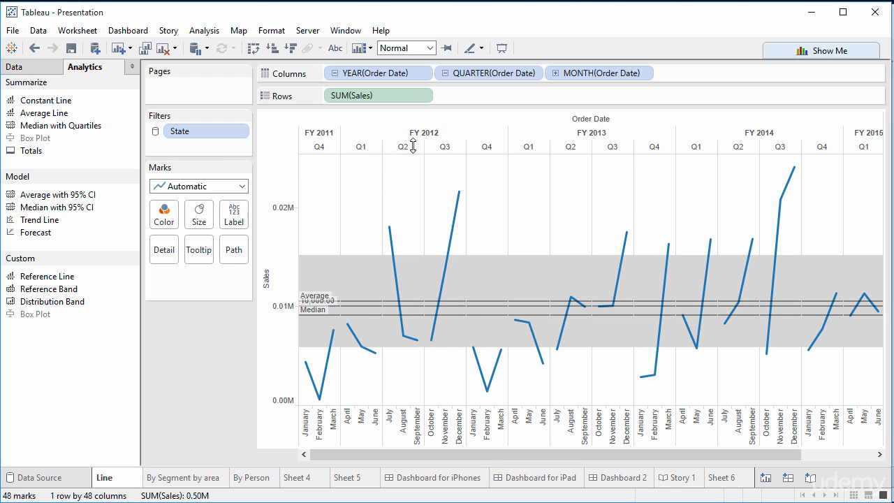
pyautogui.moveTo(360, 322)
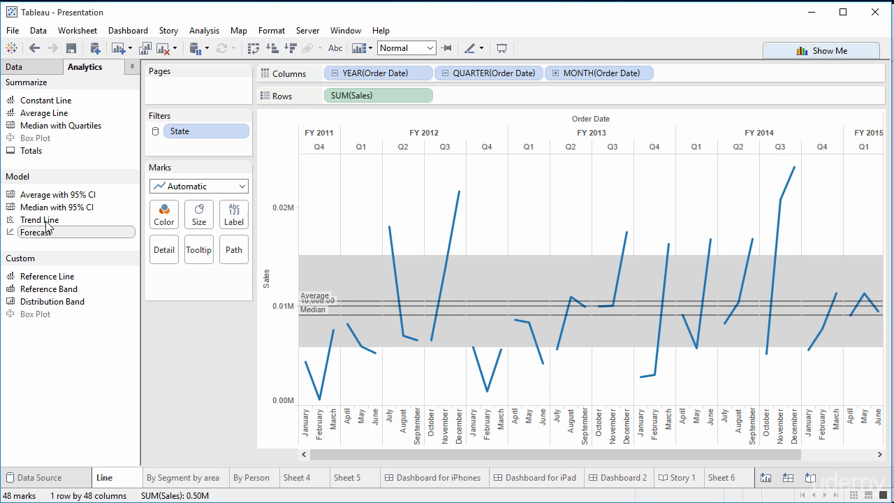
# Add a linear trend line and a median with 95% CI to the sales chart.
pyautogui.moveTo(74, 220); pyautogui.dragTo(395, 139)
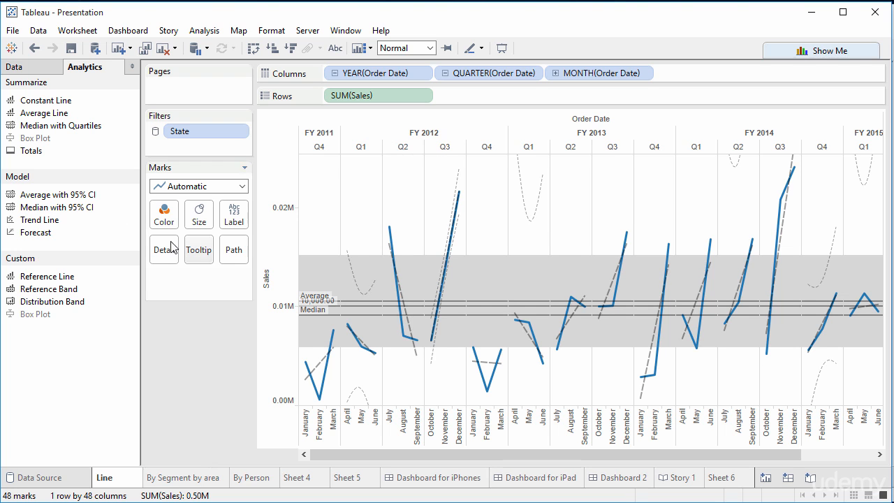
pyautogui.moveTo(65, 208); pyautogui.dragTo(433, 146)
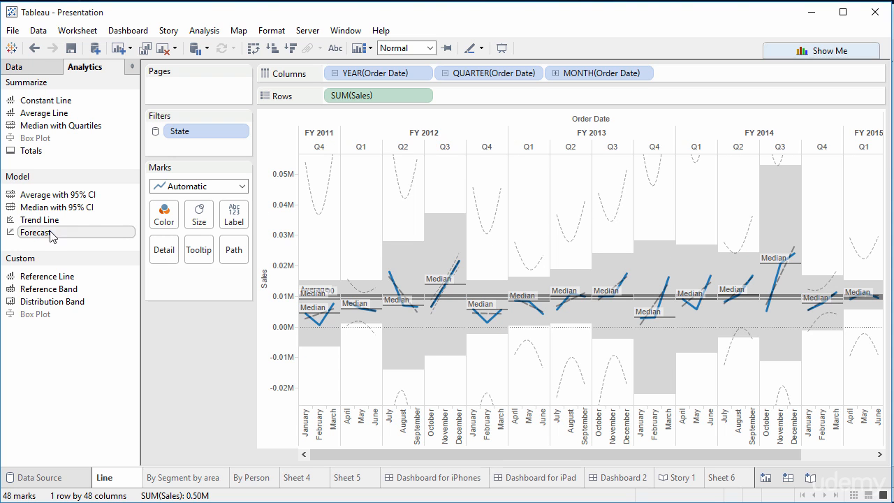
# Undo the median, trend and average additions along with the constant line's value change.
pyautogui.hotkey('ctrl', 'z')
pyautogui.hotkey('ctrl', 'z')
pyautogui.hotkey('ctrl', 'z')
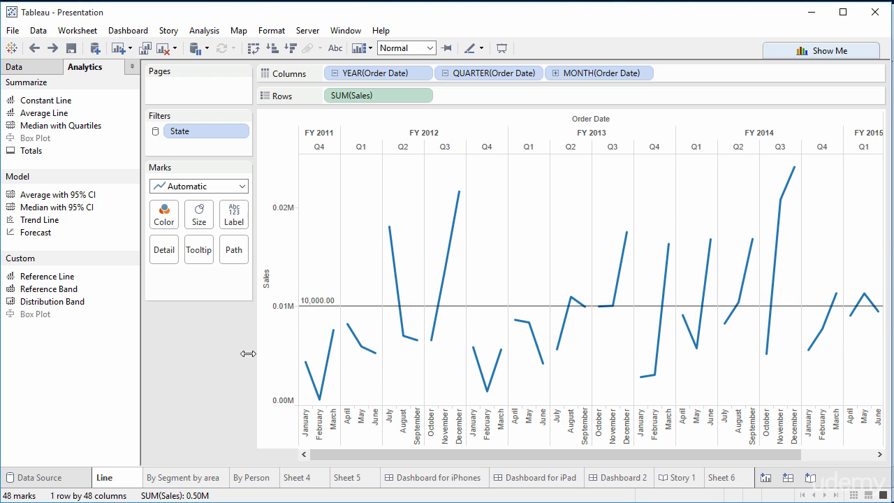
pyautogui.hotkey('ctrl', 'z')
# Add a trend line and a forecast to the sales chart, and check the later periods.
pyautogui.moveTo(377, 252); pyautogui.dragTo(398, 149)
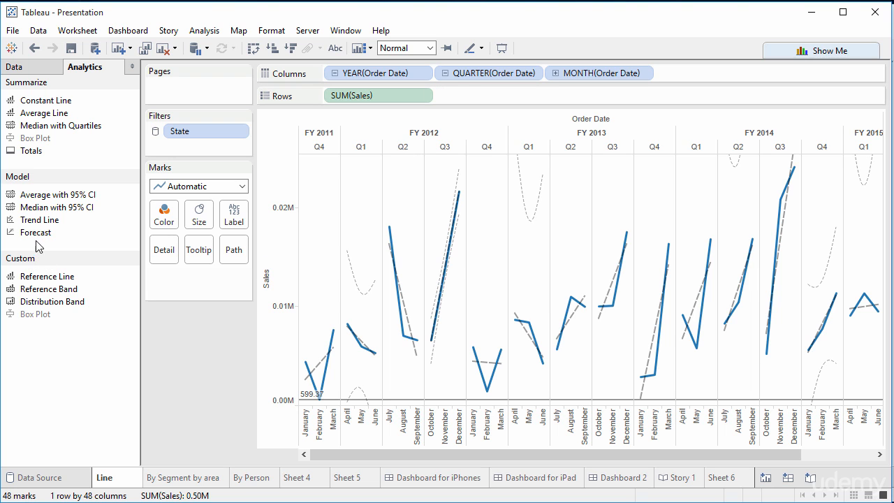
pyautogui.moveTo(36, 233); pyautogui.dragTo(390, 156)
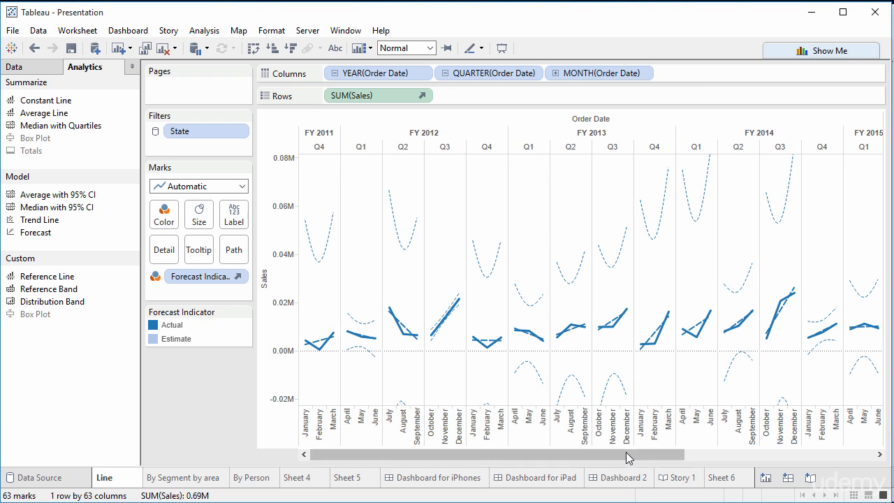
pyautogui.moveTo(626, 454); pyautogui.dragTo(652, 454)
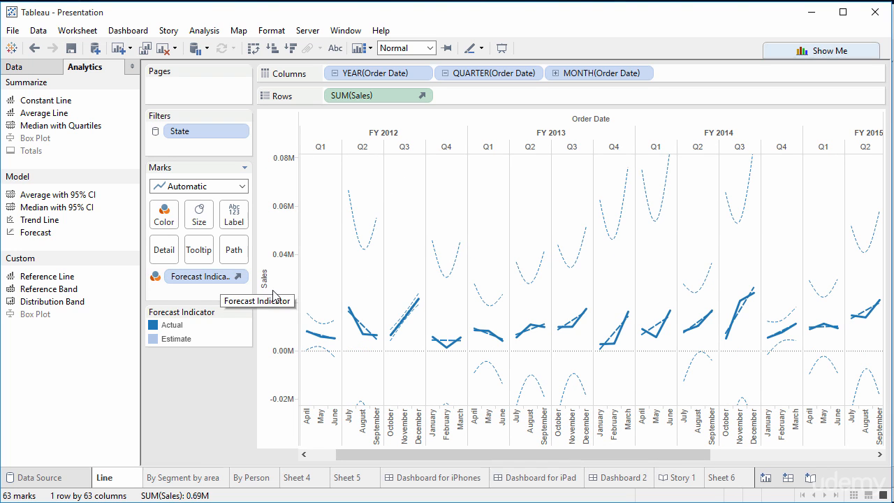
# Undo the forecast, trend line and constant line, keeping Order Date expanded to months under the quarters.
pyautogui.hotkey('ctrl', 'z')
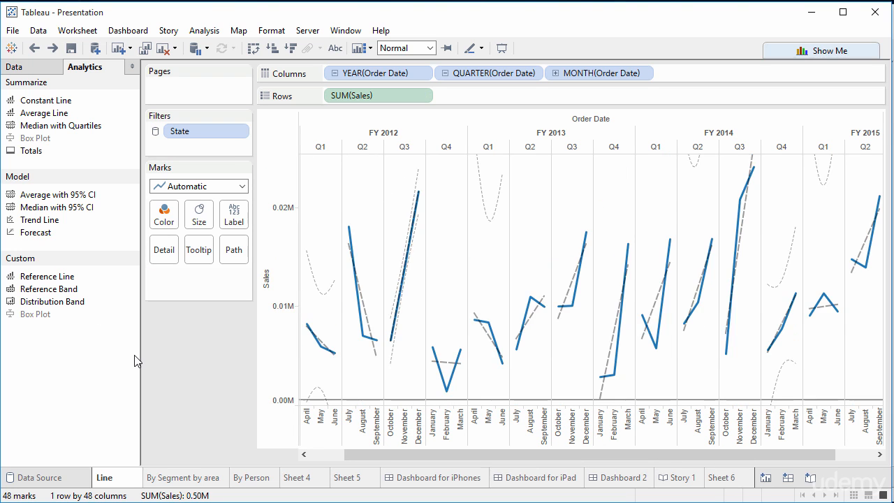
pyautogui.hotkey('ctrl', 'z')
pyautogui.hotkey('ctrl', 'z')
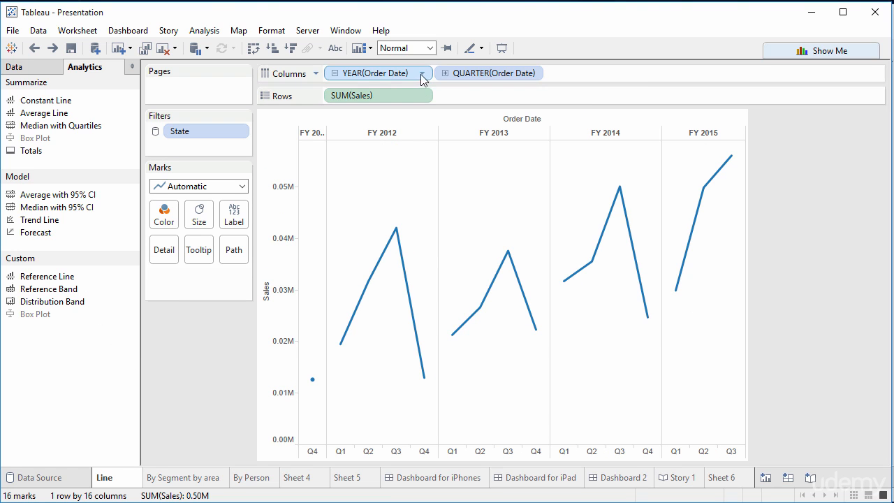
pyautogui.click(445, 72)
pyautogui.moveTo(384, 258)
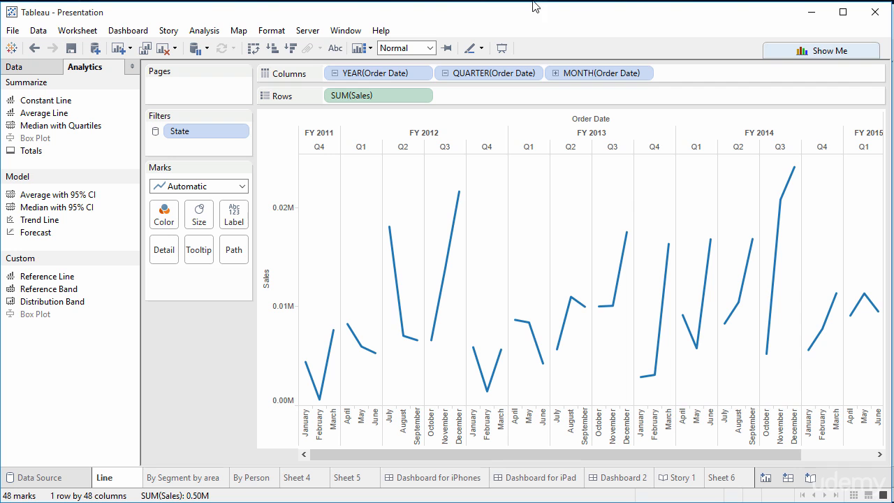
# Remove the year and quarter Order Date fields from Columns, leaving only the month field.
pyautogui.press('Delete')
pyautogui.click(378, 75)
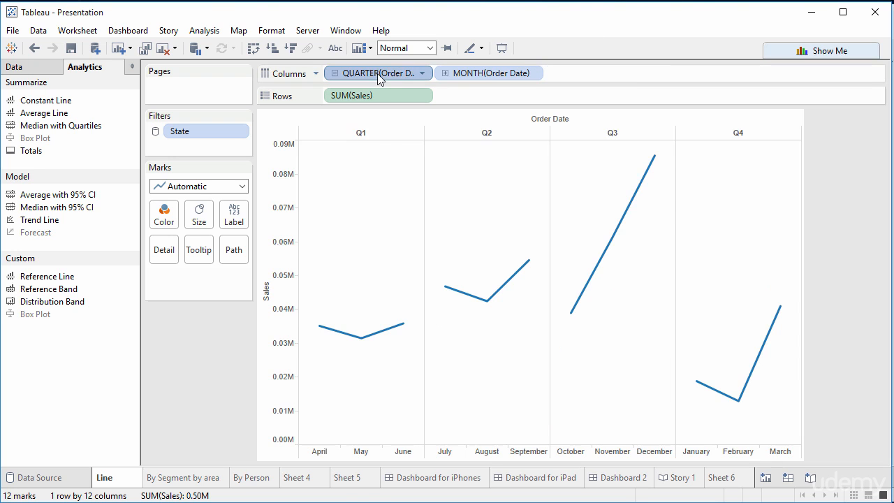
pyautogui.press('Delete')
# Convert the month of Order Date to continuous and add a linear trend line to the sales chart.
pyautogui.click(421, 76)
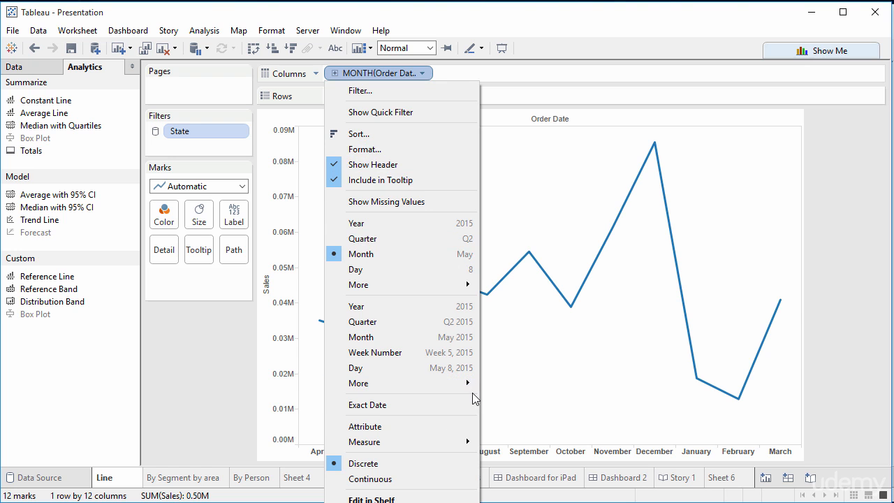
pyautogui.click(395, 479)
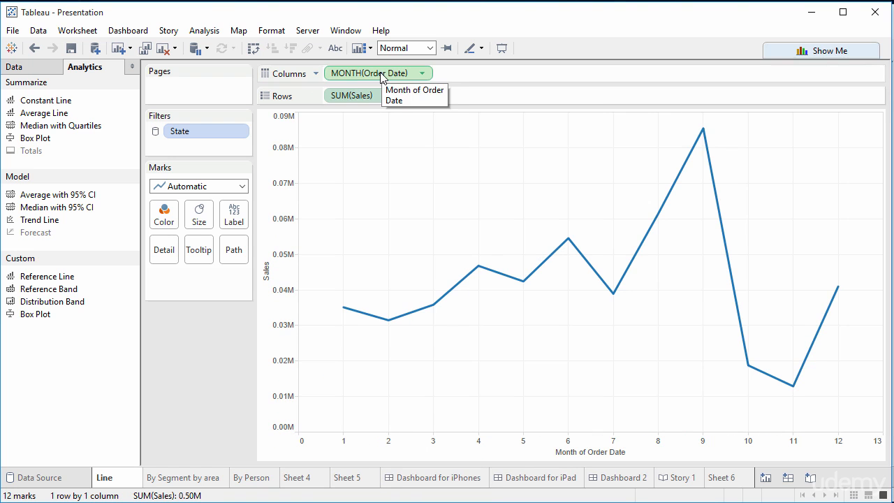
pyautogui.moveTo(48, 221); pyautogui.dragTo(398, 138)
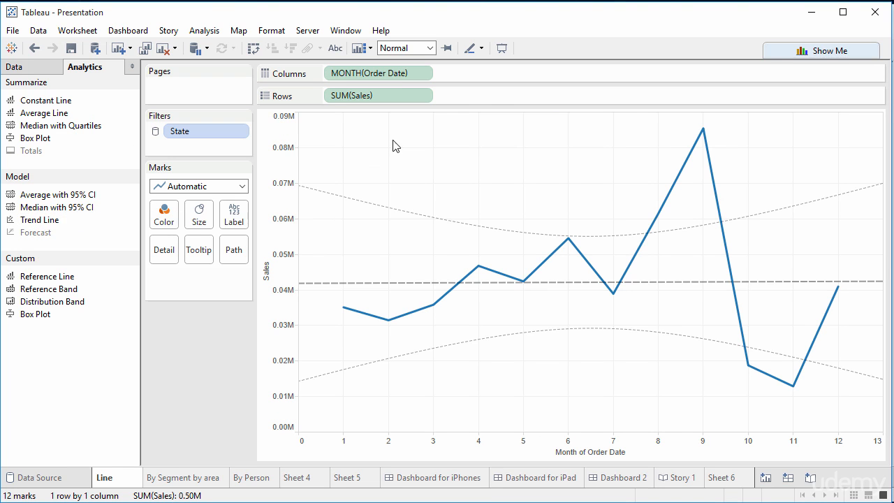